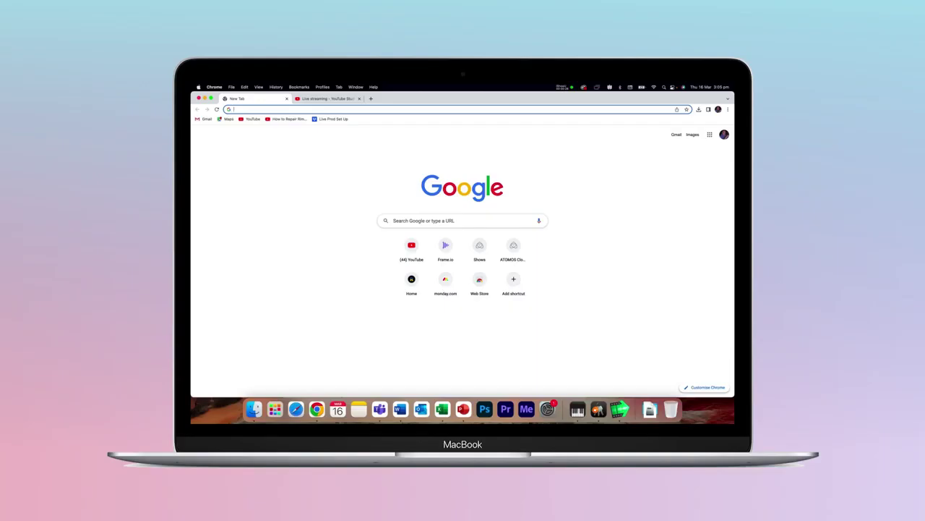
- Load atomos.cloud in Chrome by accepting the address-bar autocomplete for 'at'
{"action": "type", "text": "atomos.cloud"}
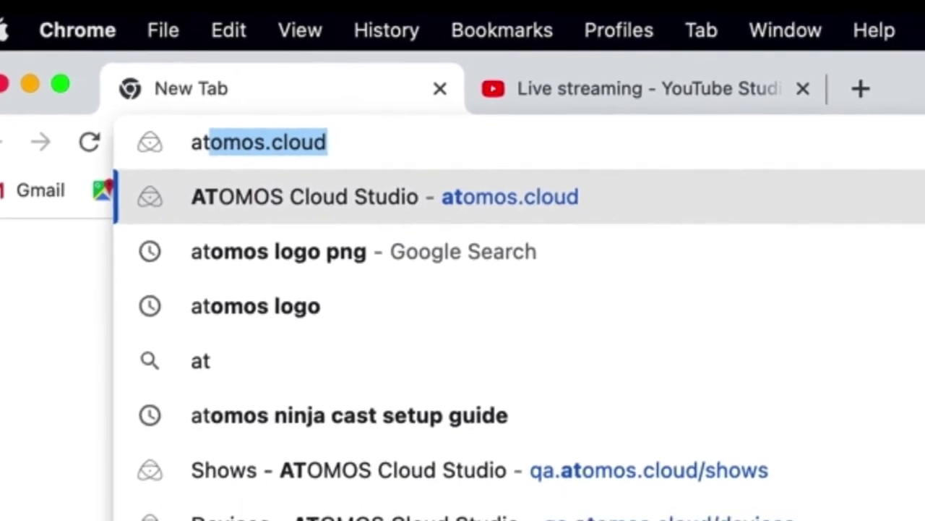
{"action": "key", "text": "Return"}
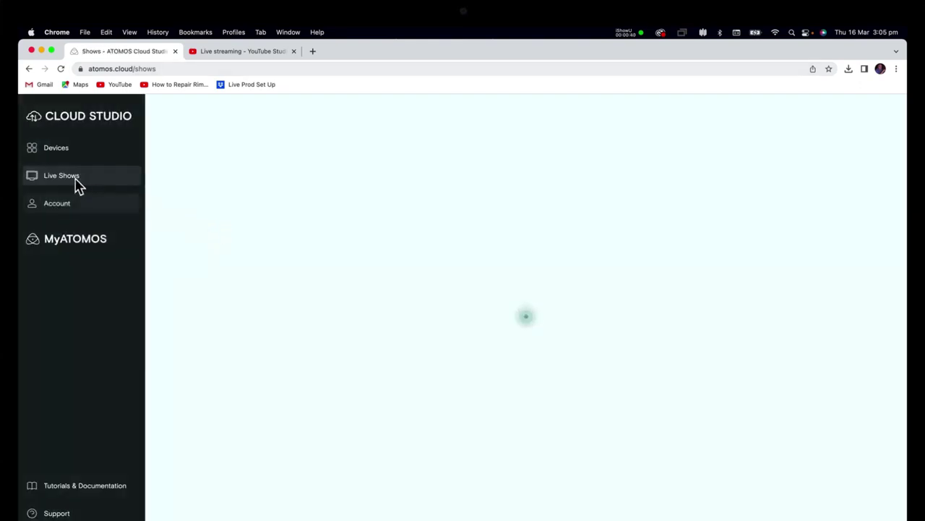
- Open Account settings and scroll to the active Pro plan at $100/month and its features
{"action": "left_click", "coordinate": [58, 204]}
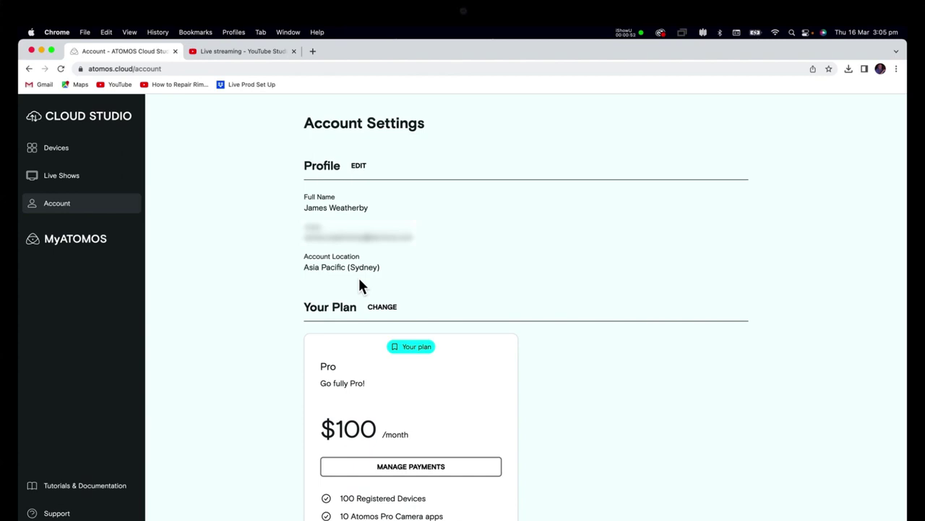
{"action": "scroll", "coordinate": [566, 287], "scroll_direction": "down", "scroll_amount": 5}
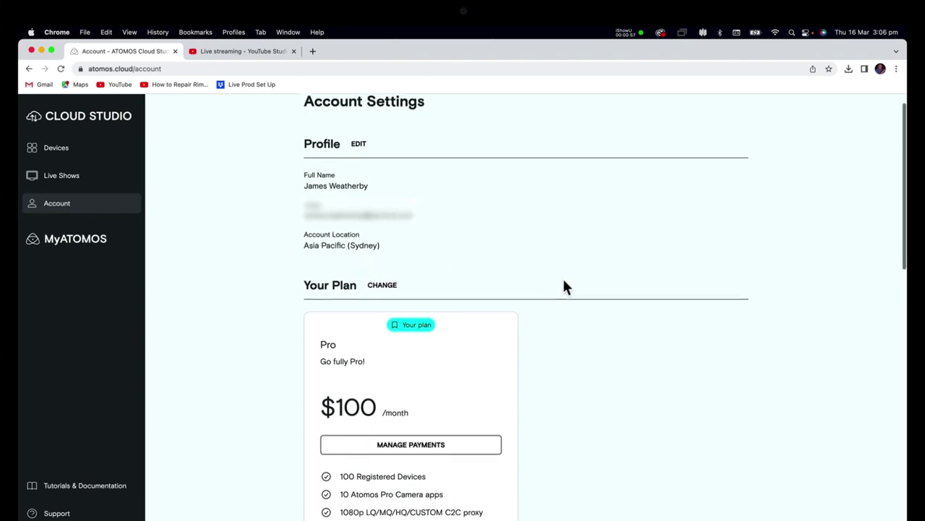
{"action": "scroll", "coordinate": [566, 287], "scroll_direction": "down", "scroll_amount": 1}
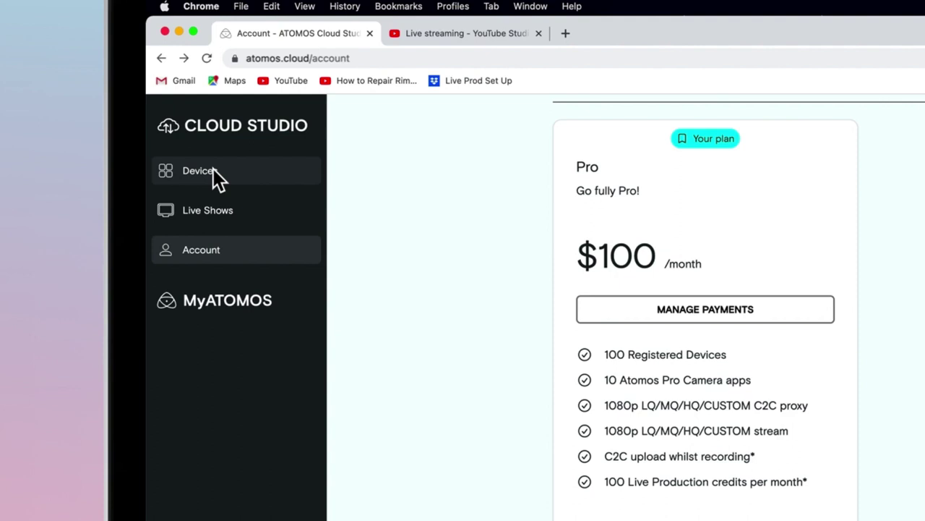
- Switch to the Devices page showing the prompt to pair an ACS certified device
{"action": "left_click", "coordinate": [208, 171]}
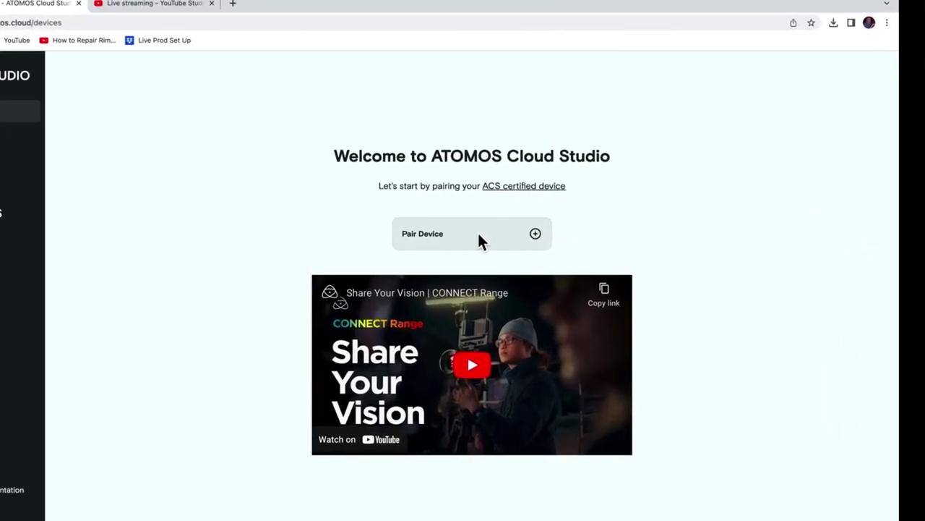
- Pair a new device with its three-word Cloud ID from the suggestions and nickname it 'iPad 1'
{"action": "left_click", "coordinate": [479, 234]}
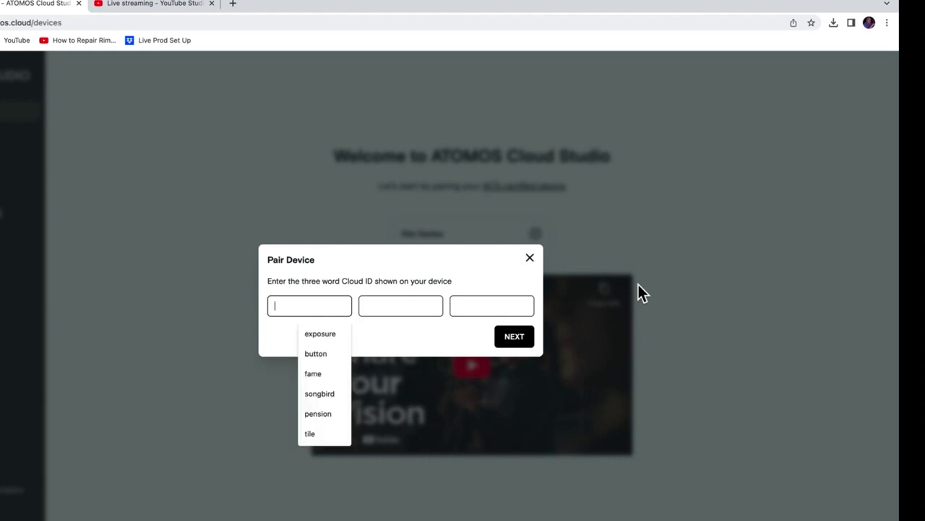
{"action": "type", "text": "butt"}
{"action": "key", "text": "Down"}
{"action": "key", "text": "Tab"}
{"action": "type", "text": "s"}
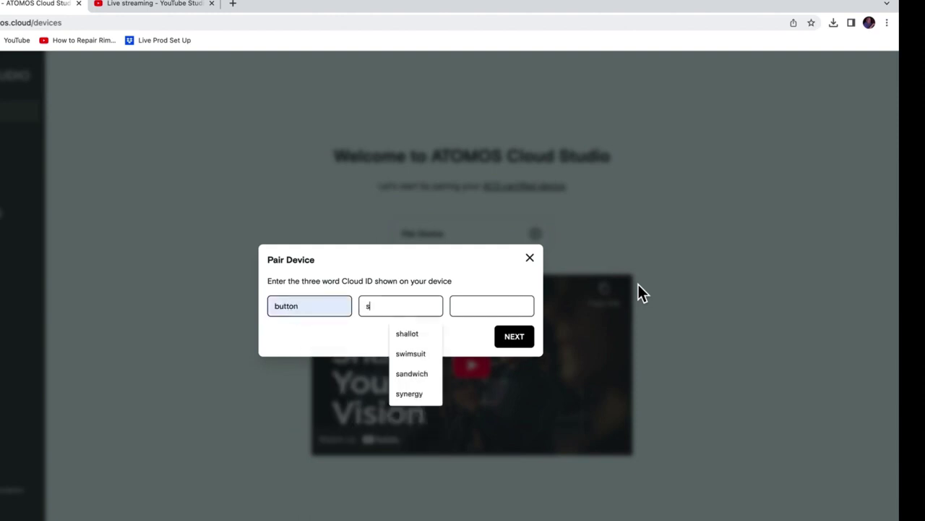
{"action": "type", "text": "ha"}
{"action": "key", "text": "Down"}
{"action": "key", "text": "Return"}
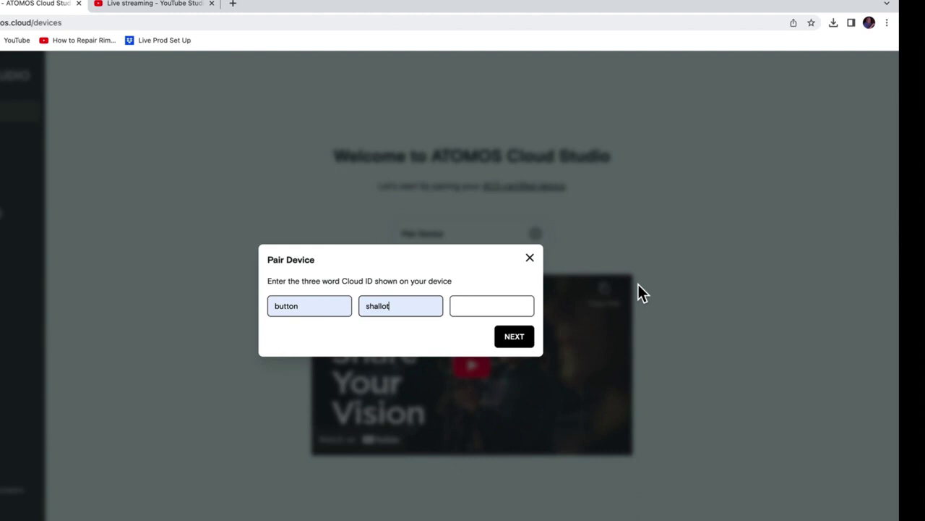
{"action": "key", "text": "Tab"}
{"action": "key", "text": "Down"}
{"action": "key", "text": "Down"}
{"action": "key", "text": "Return"}
{"action": "key", "text": "Return"}
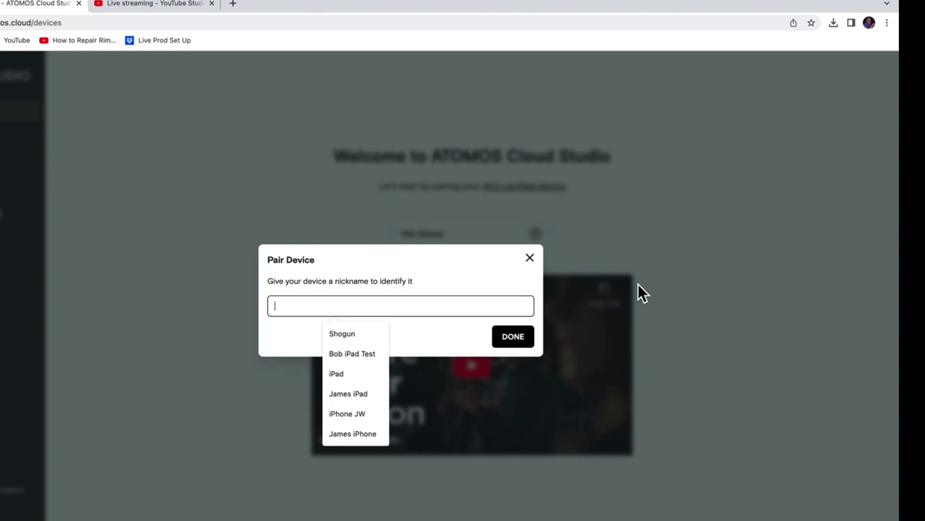
{"action": "type", "text": "iPad 1"}
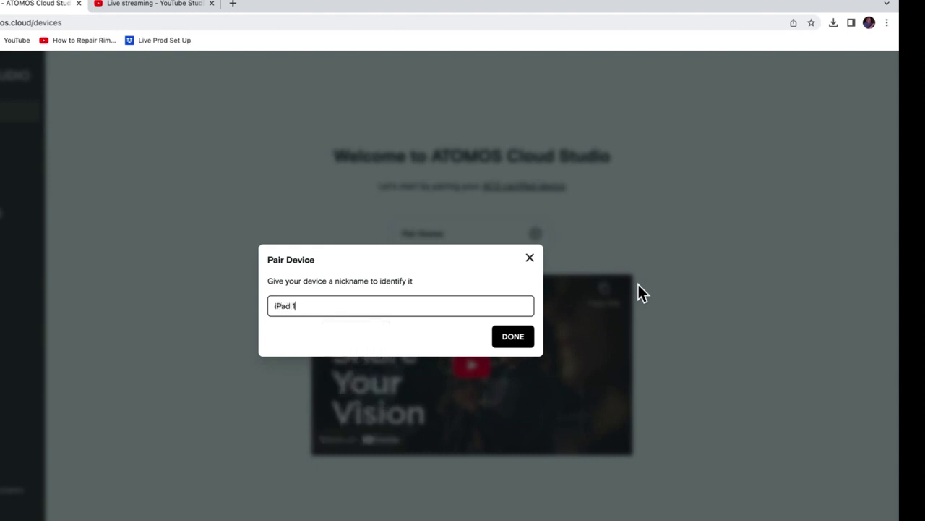
{"action": "key", "text": "Return"}
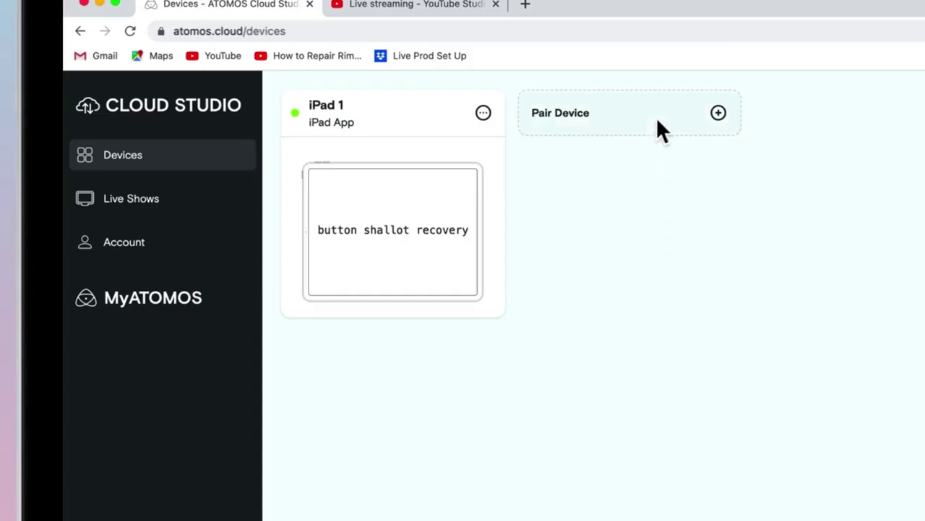
- Start pairing another device with the Cloud ID 'color mercury seed'
{"action": "left_click", "coordinate": [664, 130]}
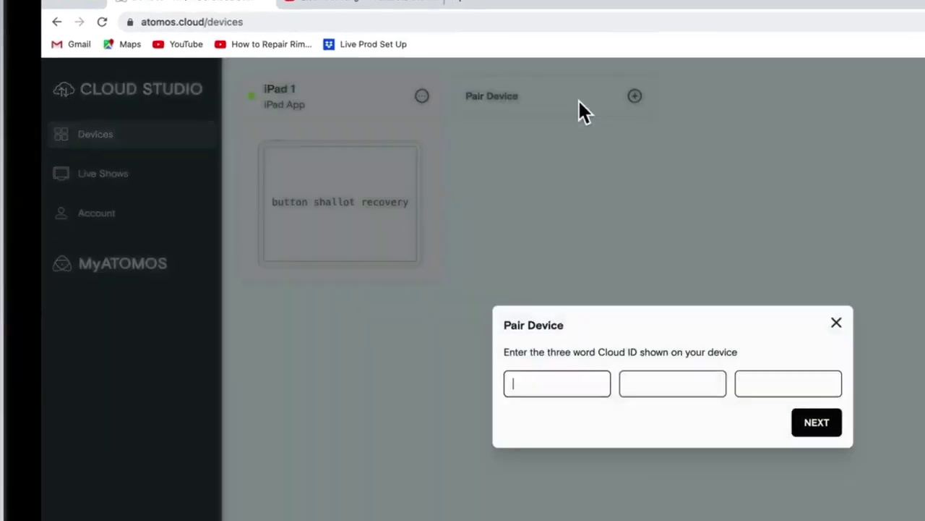
{"action": "type", "text": "color"}
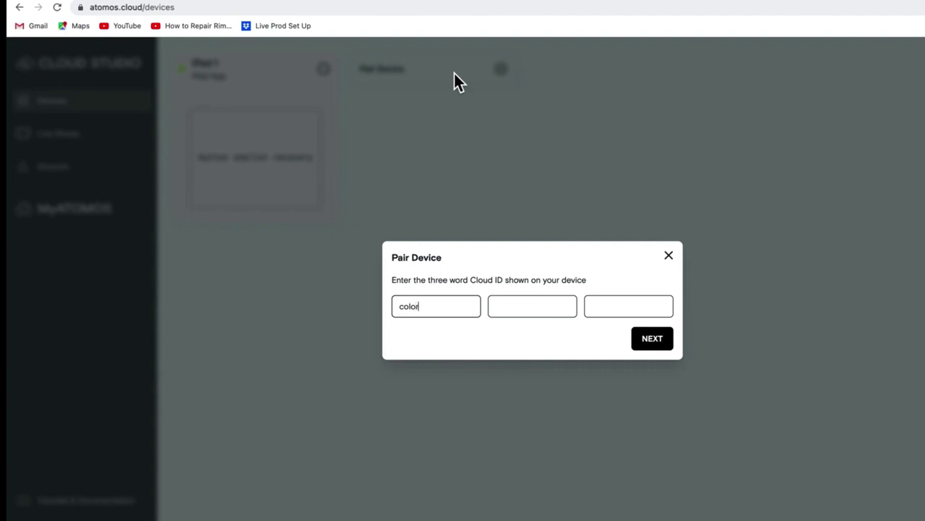
{"action": "key", "text": "Tab"}
{"action": "type", "text": "m"}
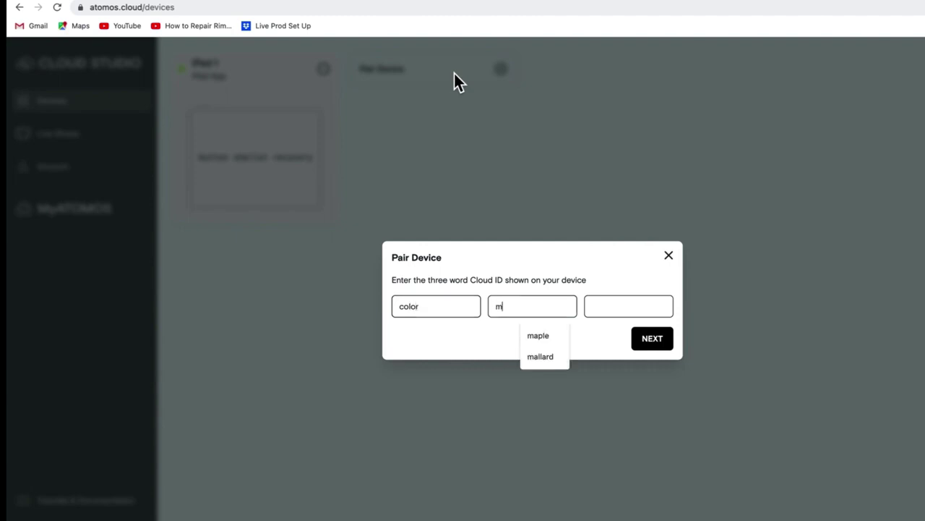
{"action": "type", "text": "ercury"}
{"action": "key", "text": "Tab"}
{"action": "type", "text": "seed"}
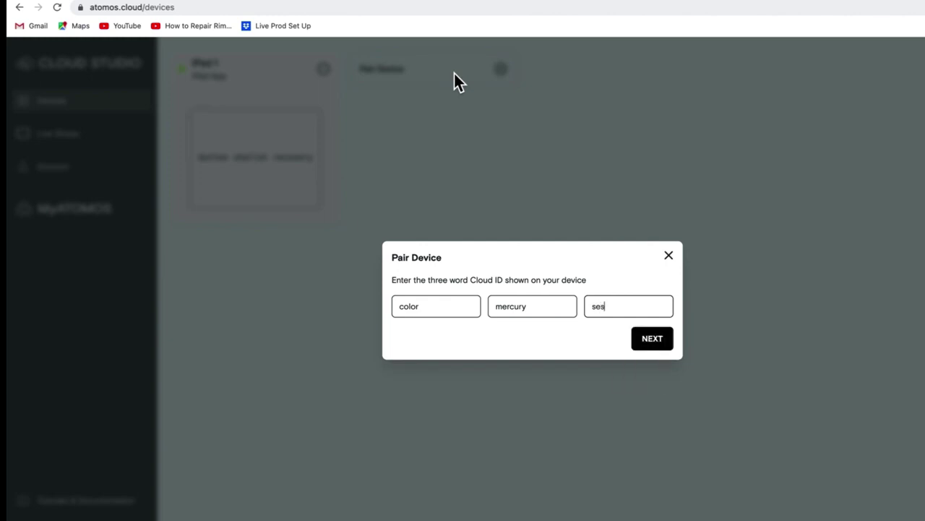
{"action": "left_click", "coordinate": [658, 344]}
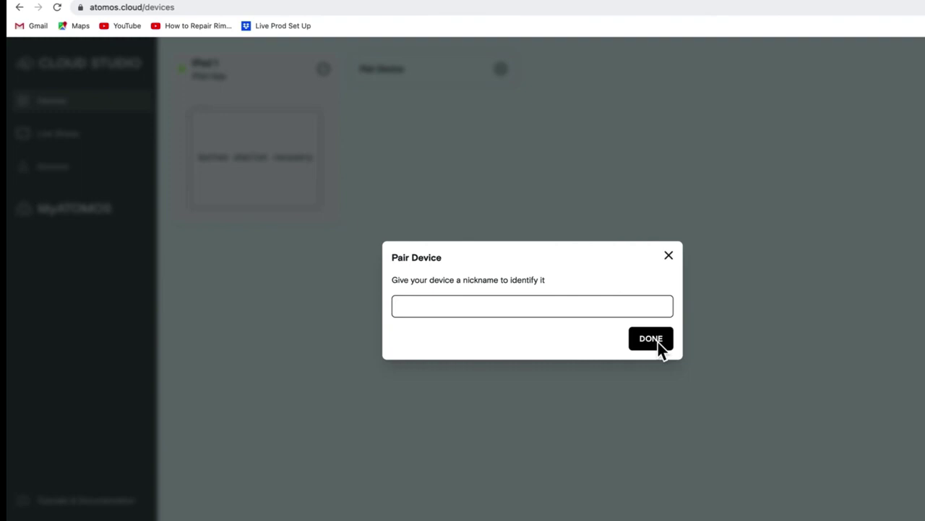
- Nickname the device 'Shogun 1' using the Shogun suggestion plus '1'
{"action": "key", "text": "Tab"}
{"action": "key", "text": "Down"}
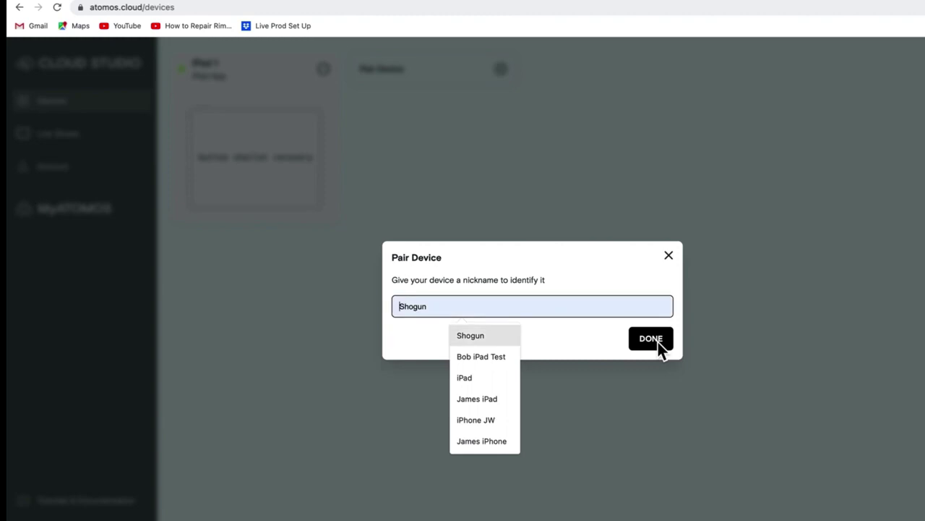
{"action": "key", "text": "Return"}
{"action": "type", "text": "1"}
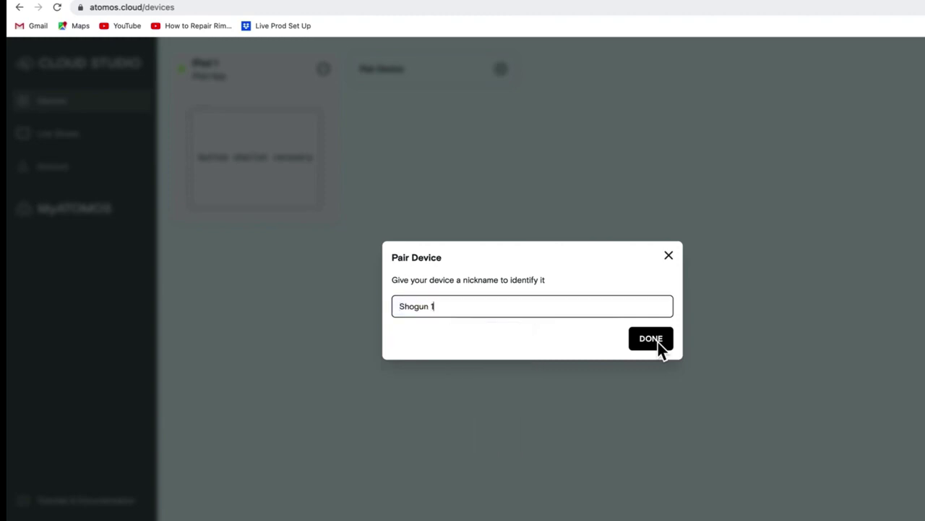
- Finish pairing Shogun 1, bringing the Devices list to six paired devices
{"action": "left_click", "coordinate": [651, 338]}
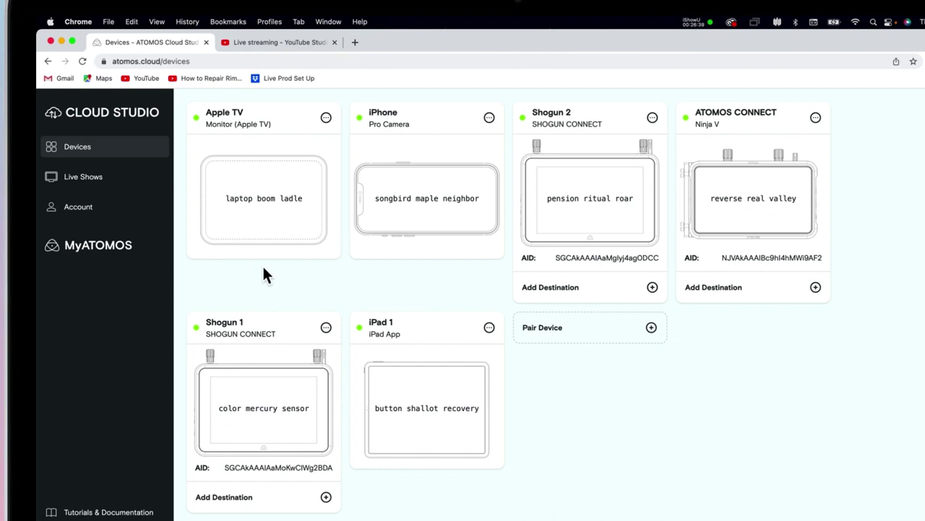
- Check Shogun 2's streaming destination choices without adding one, then go to Live Shows
{"action": "left_click", "coordinate": [585, 287]}
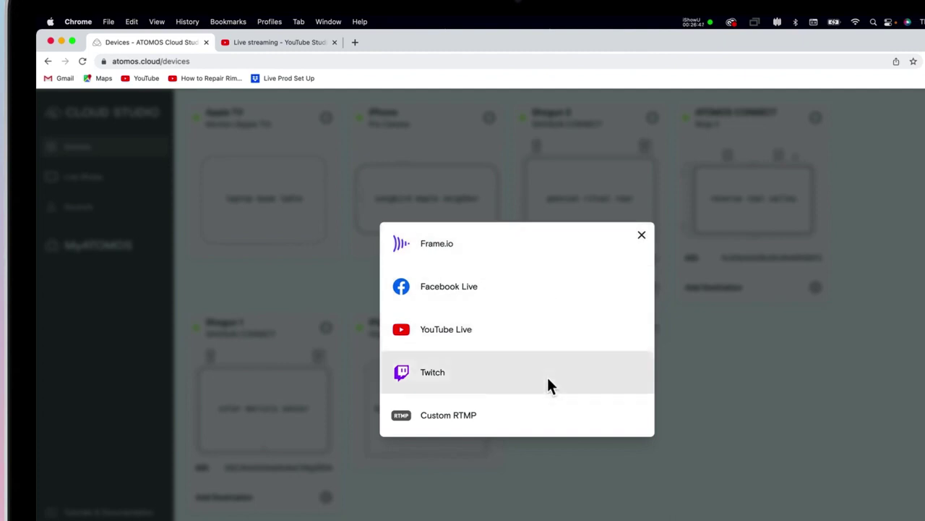
{"action": "left_click", "coordinate": [548, 444]}
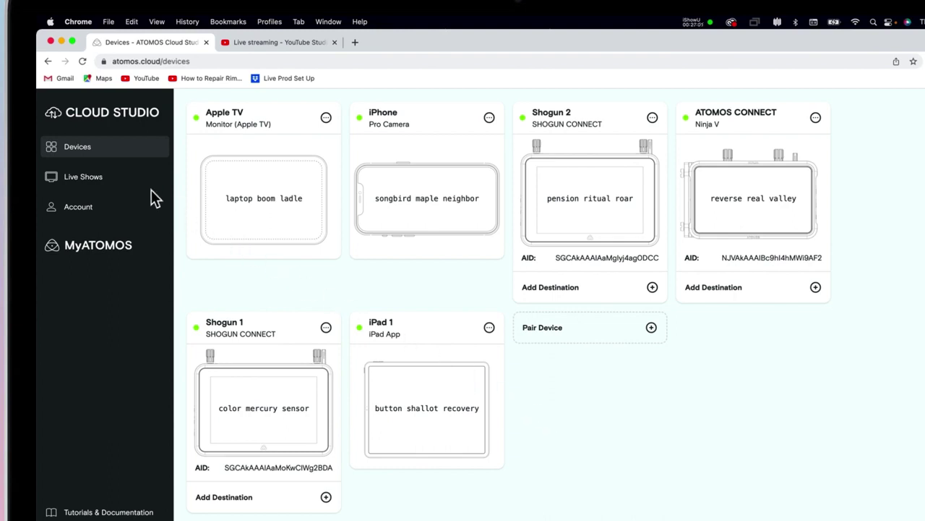
{"action": "left_click", "coordinate": [127, 178]}
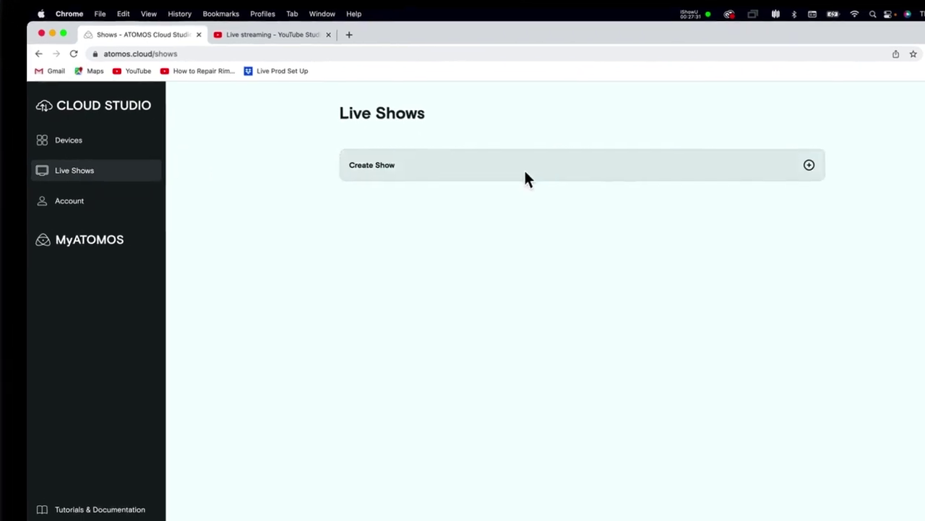
- Open the Create Show dialog from the empty Live Shows page
{"action": "left_click", "coordinate": [527, 180]}
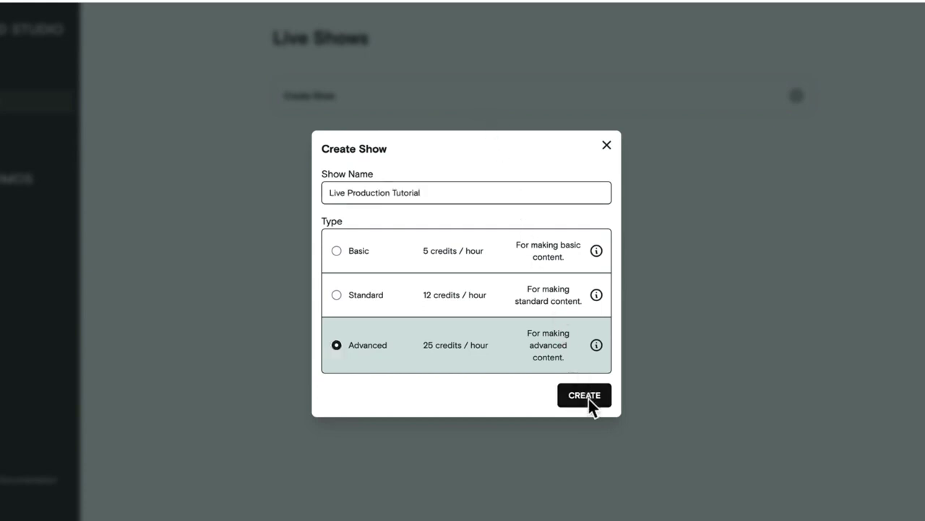
- Create the Advanced show 'Live Production Tutorial' and open its Control & Intercom page
{"action": "left_click", "coordinate": [588, 397]}
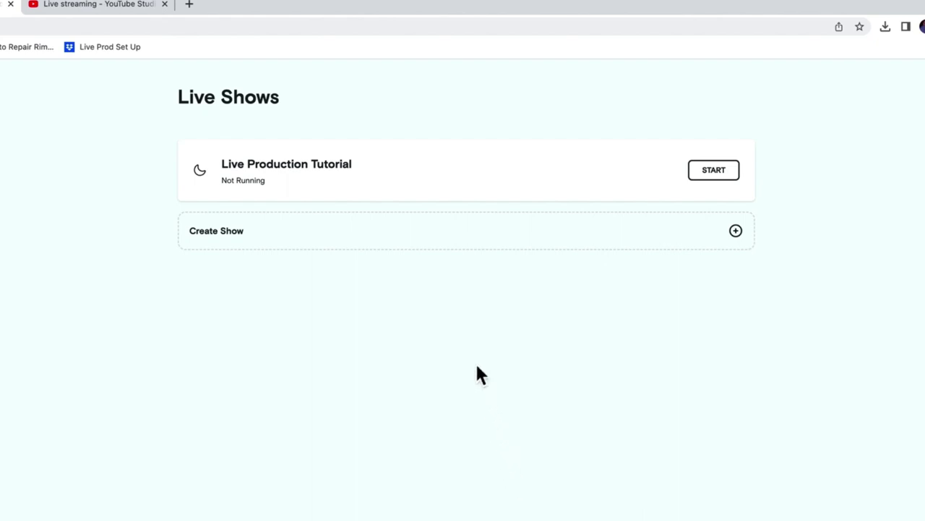
{"action": "left_click", "coordinate": [416, 181]}
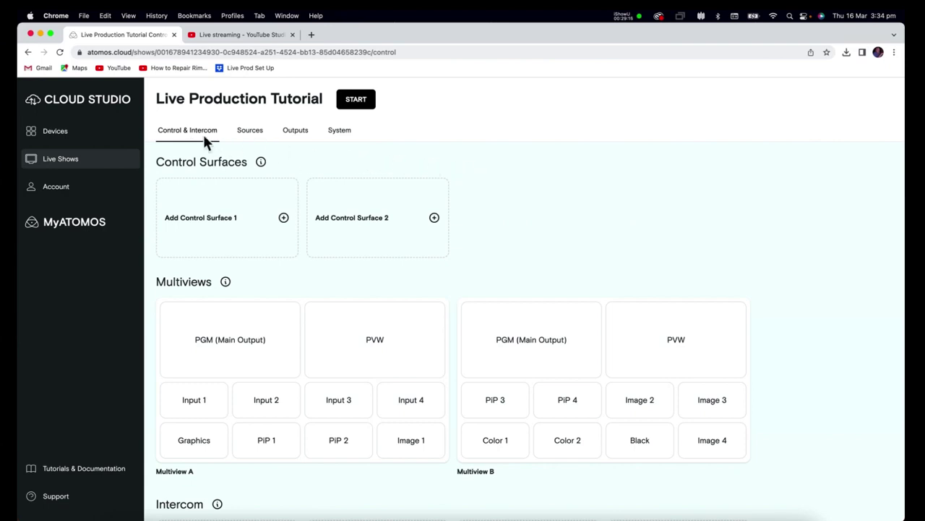
- Check the show's Sources and Outputs, then view System settings (1080p50 h264, 25 credits/hour)
{"action": "left_click", "coordinate": [253, 136]}
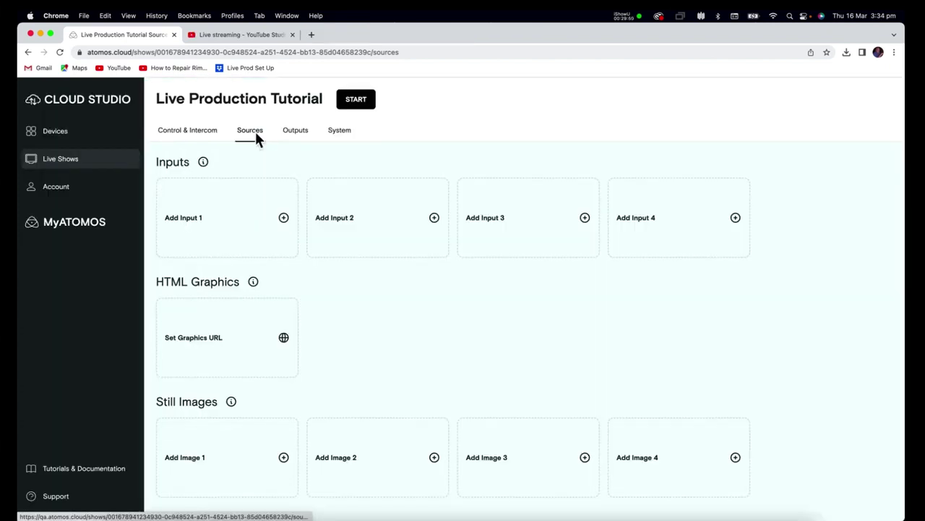
{"action": "left_click", "coordinate": [302, 136]}
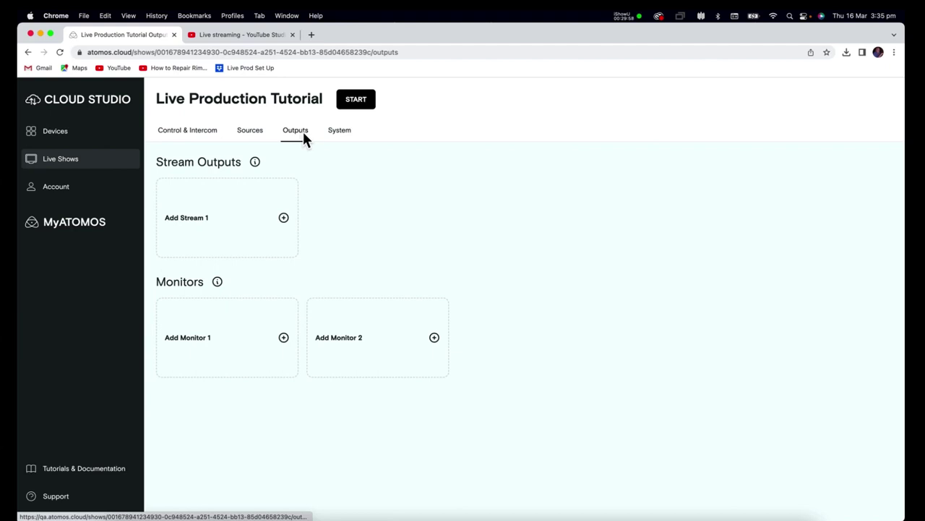
{"action": "left_click", "coordinate": [337, 132]}
- Leave the show format at 1080p50 and go back to the Control & Intercom page
{"action": "left_click", "coordinate": [263, 188]}
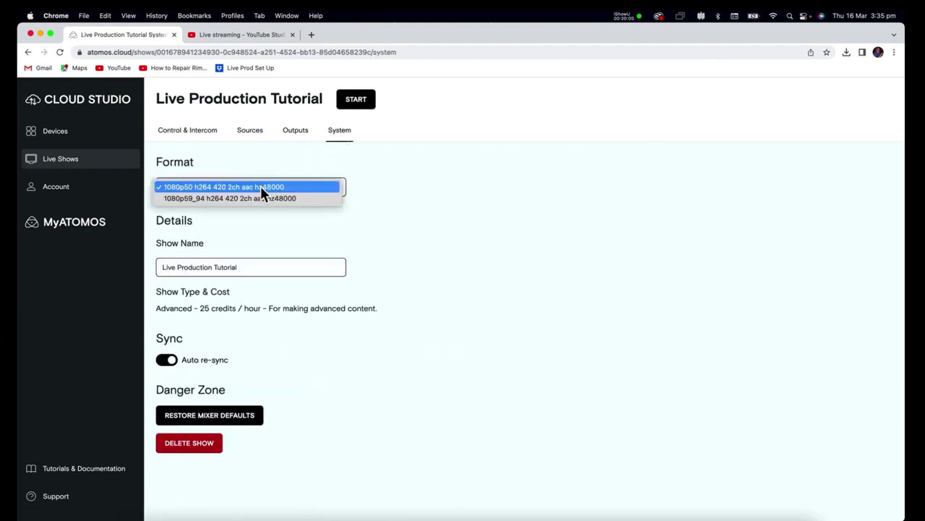
{"action": "left_click", "coordinate": [388, 203]}
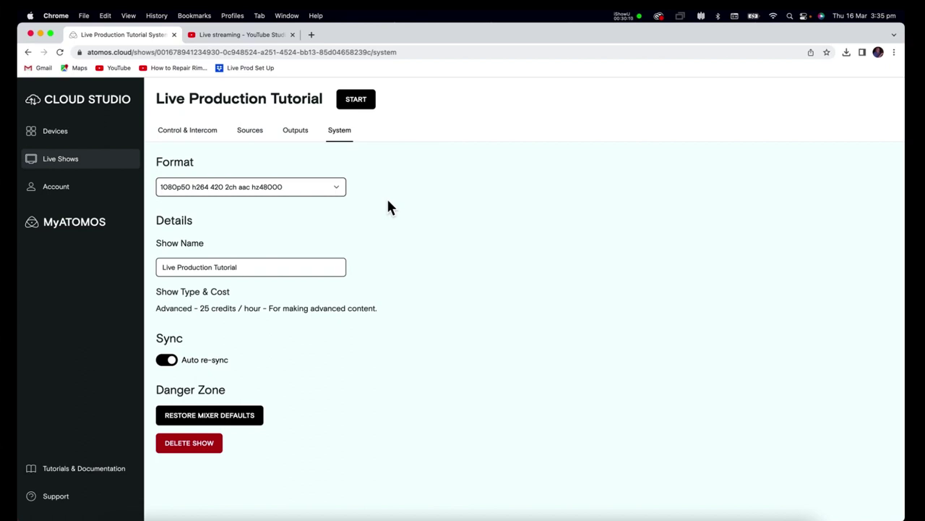
{"action": "left_click", "coordinate": [191, 137]}
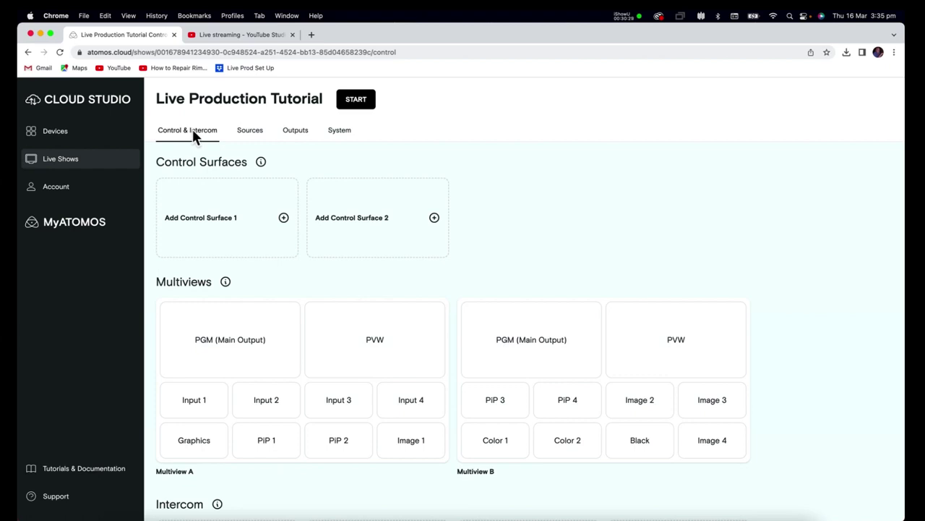
- Make the iPad 1 device Control Surface 1, leaving the second slot empty
{"action": "left_click", "coordinate": [252, 225]}
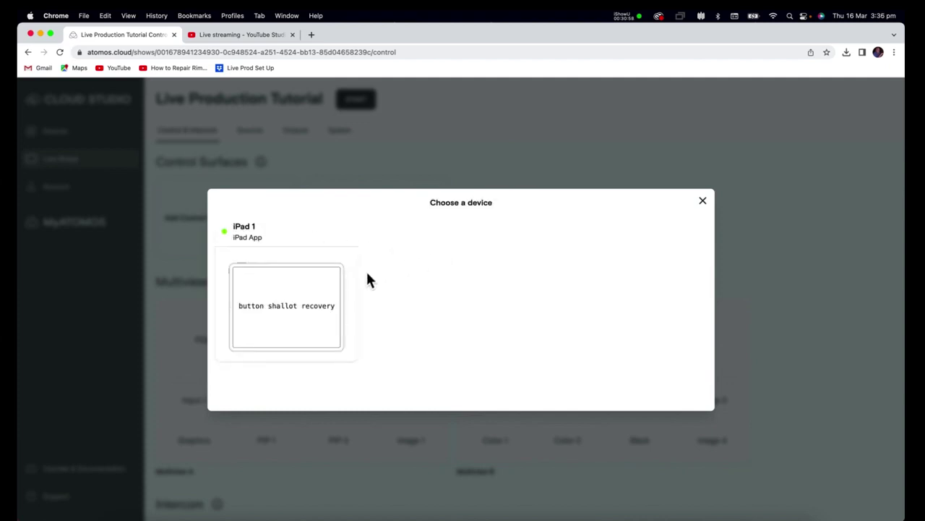
{"action": "left_click", "coordinate": [265, 304]}
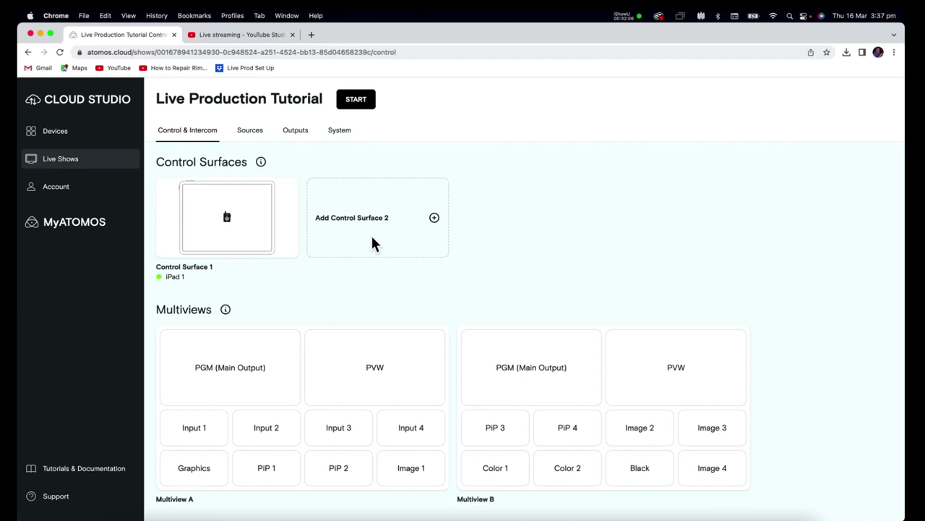
{"action": "scroll", "coordinate": [383, 238], "scroll_direction": "down", "scroll_amount": 3}
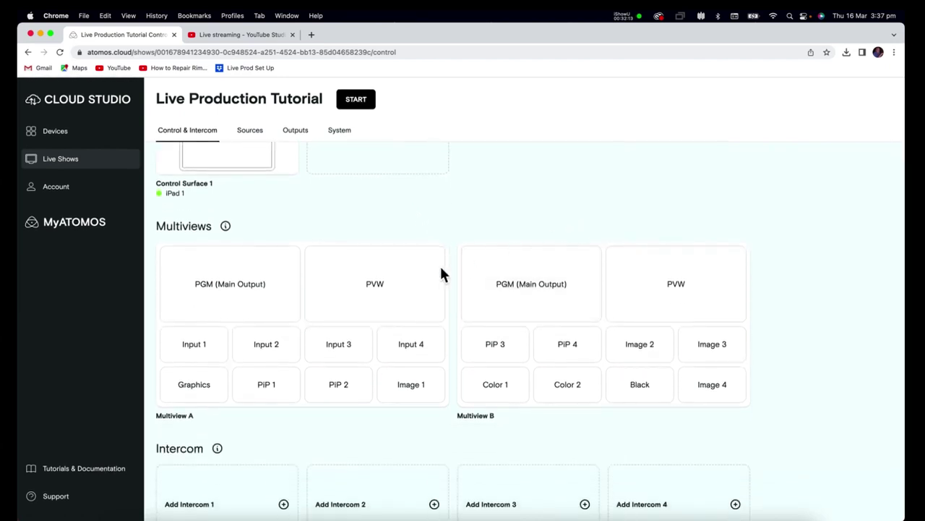
{"action": "left_click", "coordinate": [191, 345]}
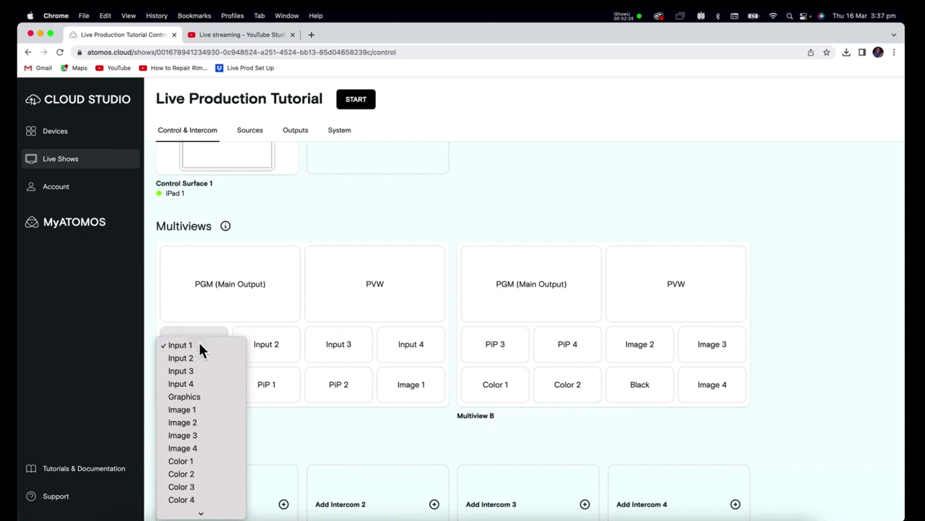
{"action": "left_click", "coordinate": [199, 346]}
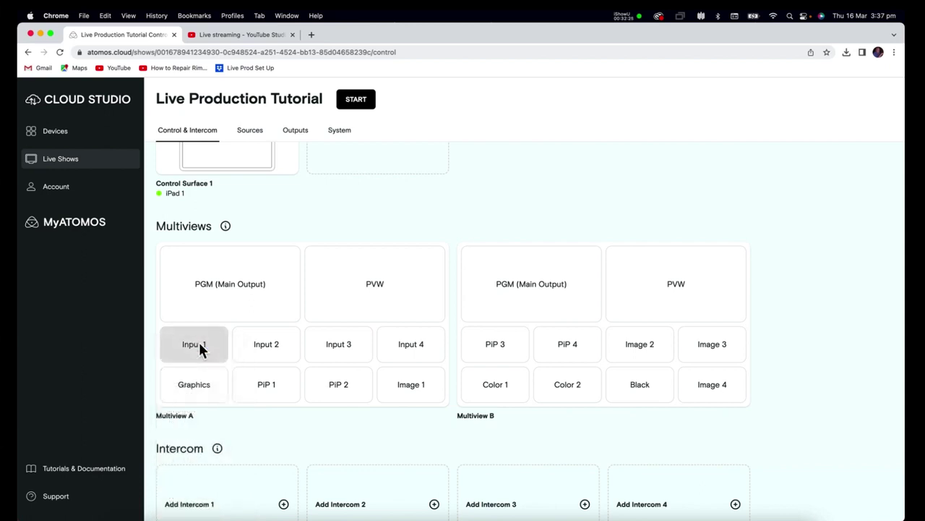
{"action": "left_click", "coordinate": [505, 345]}
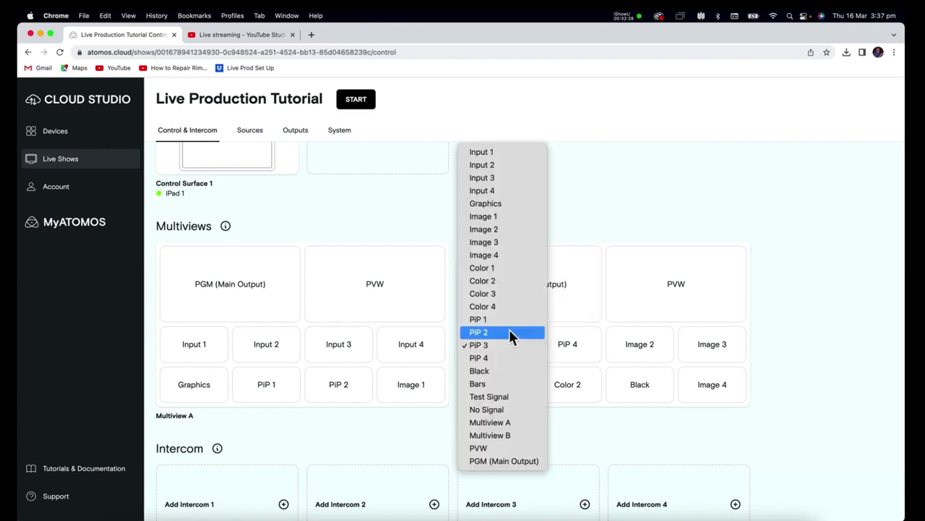
{"action": "left_click", "coordinate": [511, 344]}
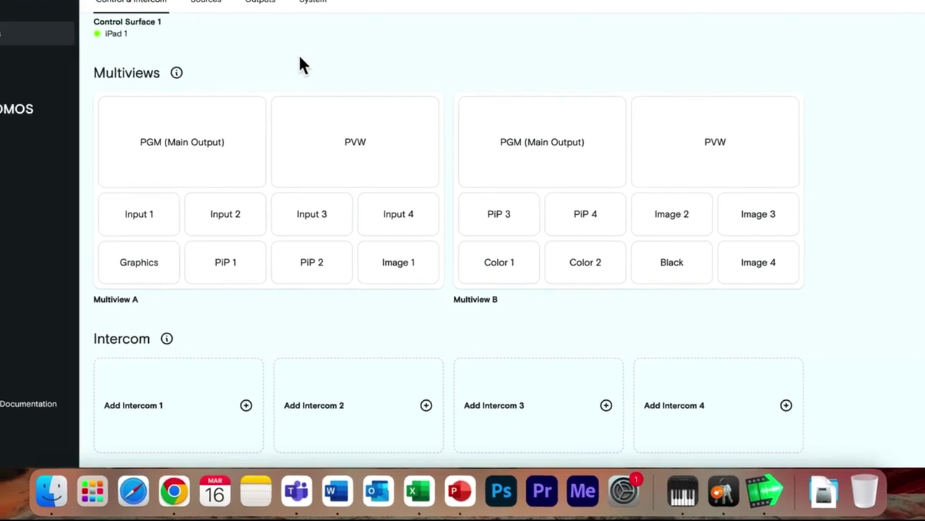
- On Sources, fill Inputs 1–4 with Shogun 1, ATOMOS CONNECT, Shogun 2 and iPhone
{"action": "left_click", "coordinate": [283, 142]}
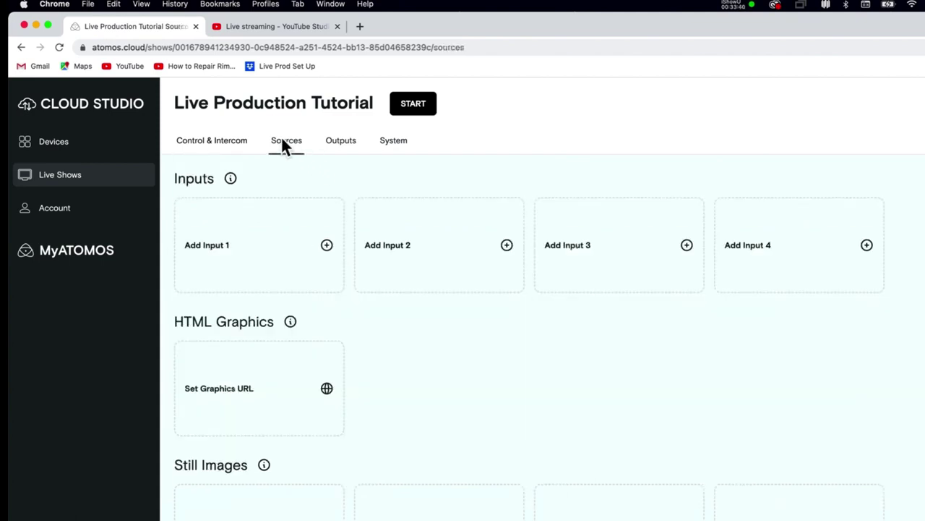
{"action": "left_click", "coordinate": [288, 245]}
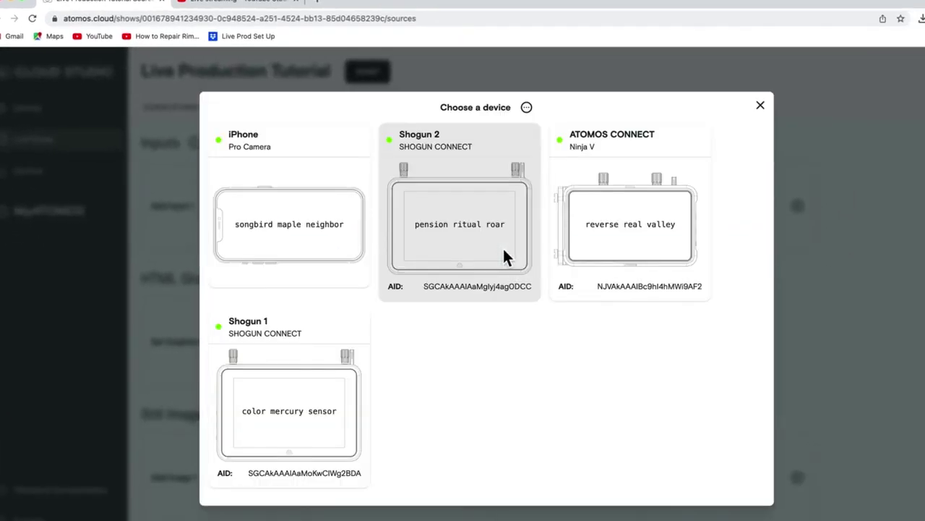
{"action": "left_click", "coordinate": [323, 430]}
{"action": "left_click", "coordinate": [446, 211]}
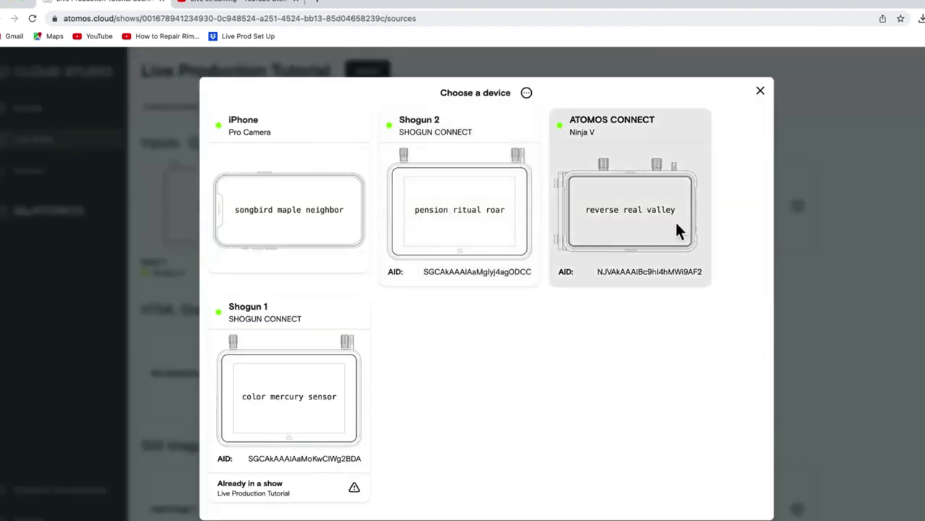
{"action": "left_click", "coordinate": [685, 224]}
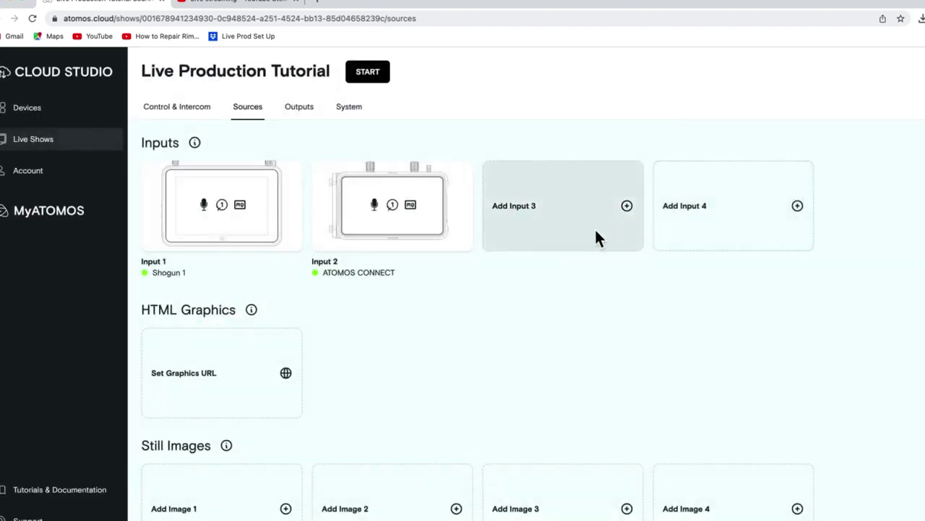
{"action": "left_click", "coordinate": [595, 230]}
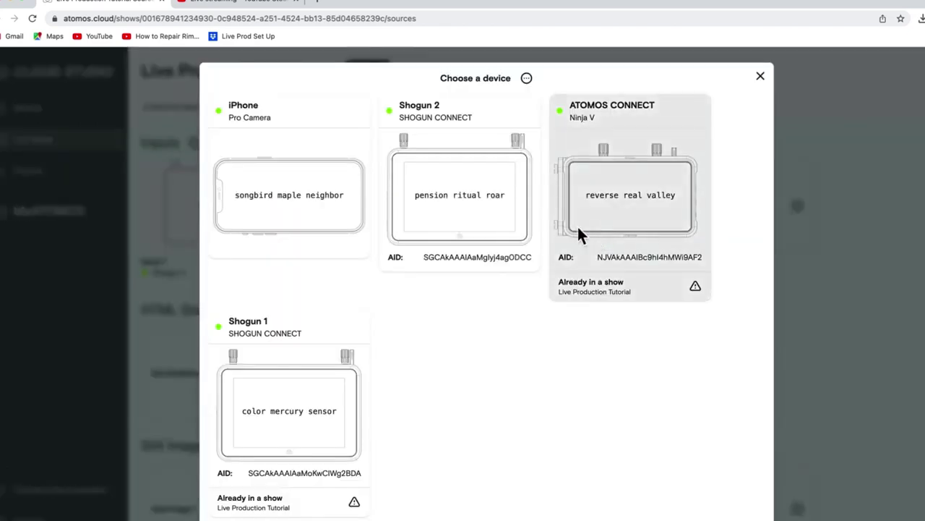
{"action": "left_click", "coordinate": [476, 217]}
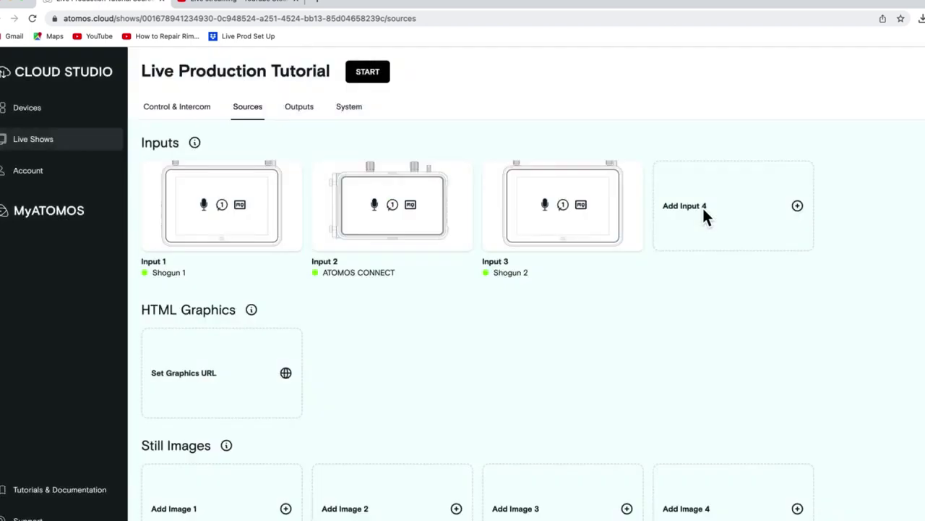
{"action": "left_click", "coordinate": [704, 212]}
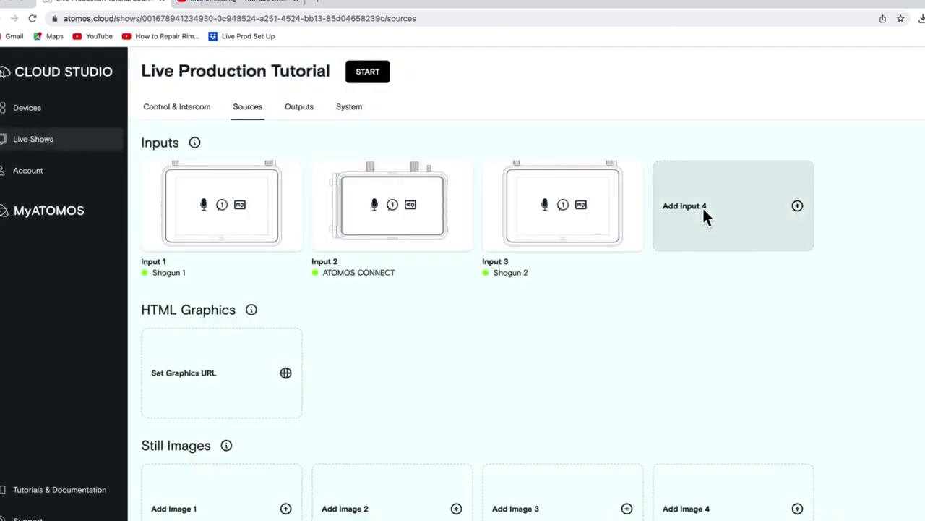
{"action": "left_click", "coordinate": [704, 208]}
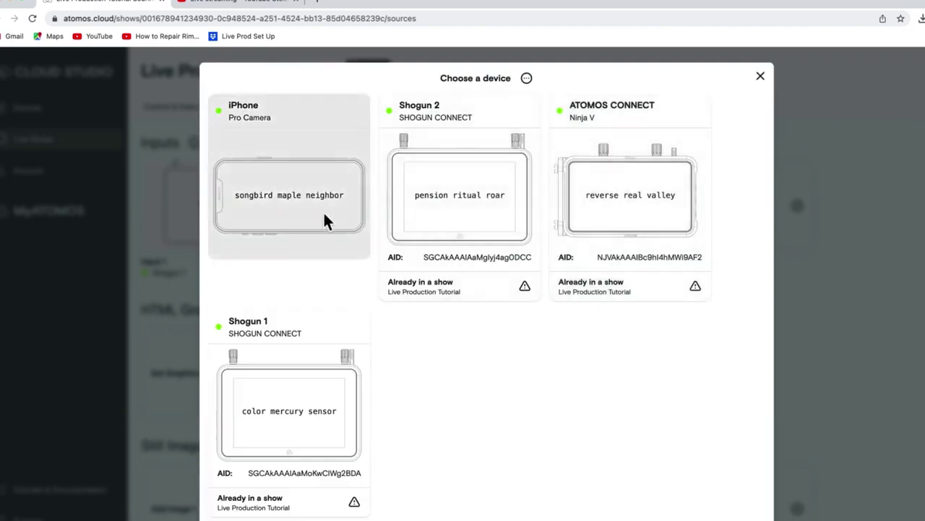
{"action": "left_click", "coordinate": [325, 219]}
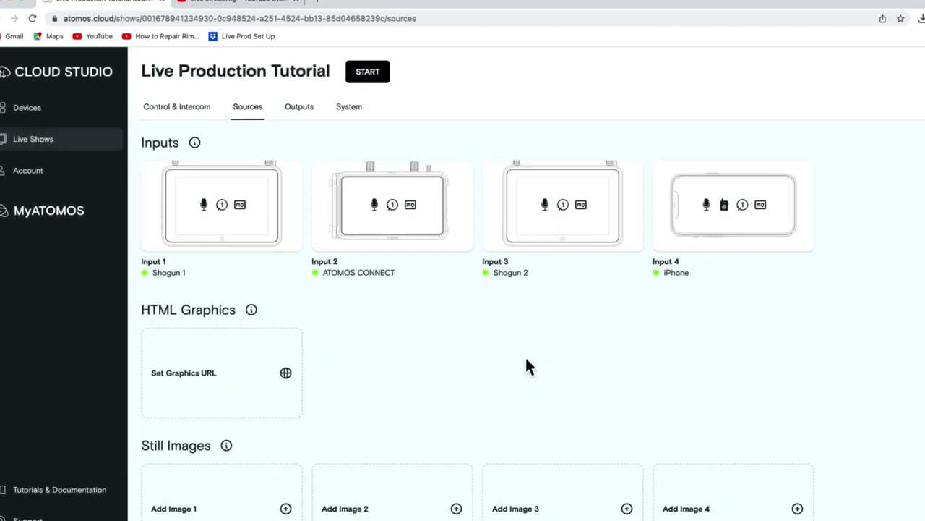
- Open Input 4's iPhone settings and review its audio routing to mixer inputs 7 and 8
{"action": "left_click", "coordinate": [686, 221]}
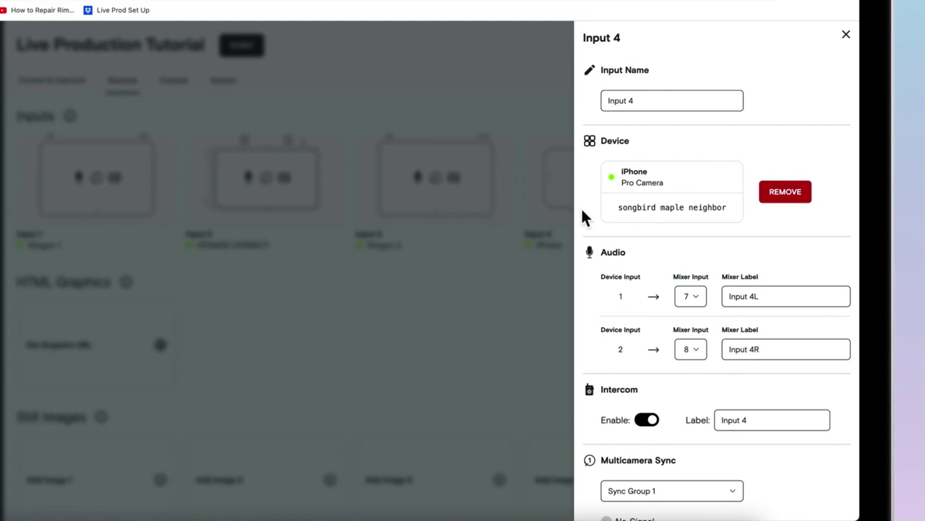
{"action": "scroll", "coordinate": [583, 210], "scroll_direction": "down", "scroll_amount": 2}
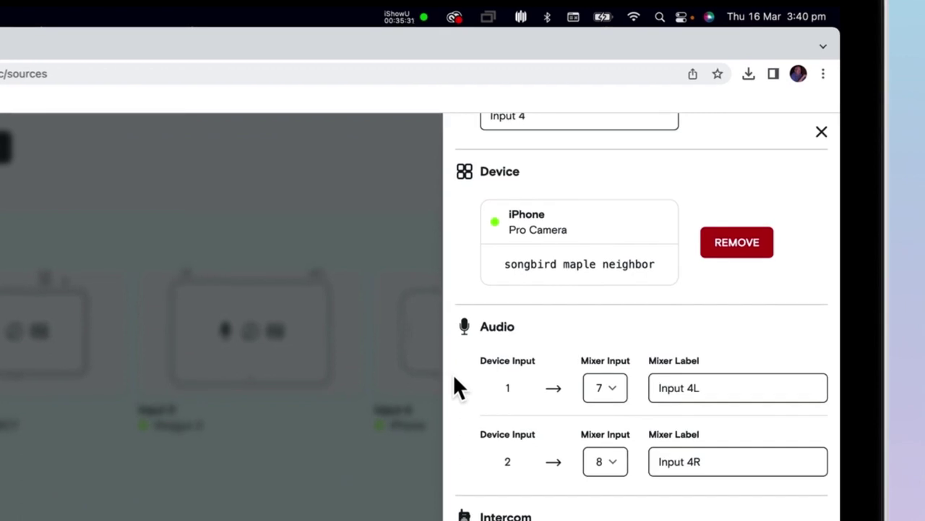
{"action": "scroll", "coordinate": [510, 280], "scroll_direction": "up", "scroll_amount": 3}
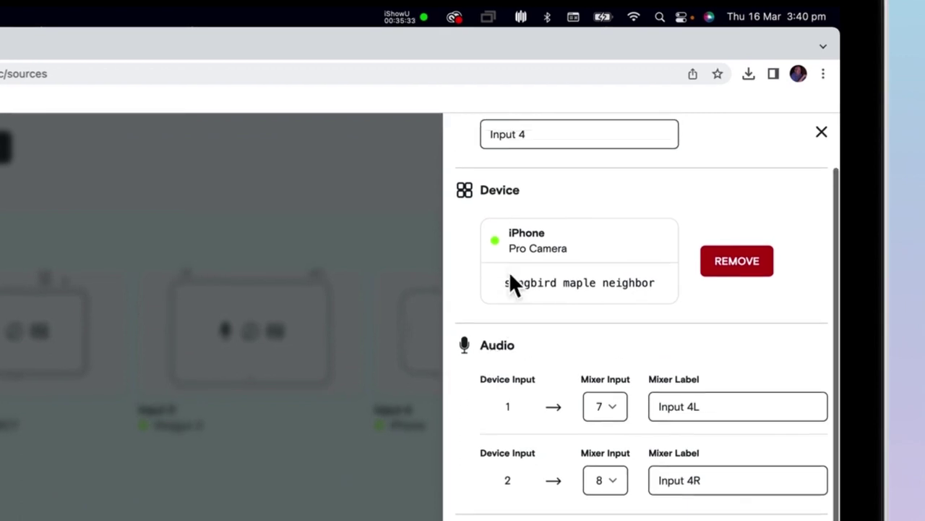